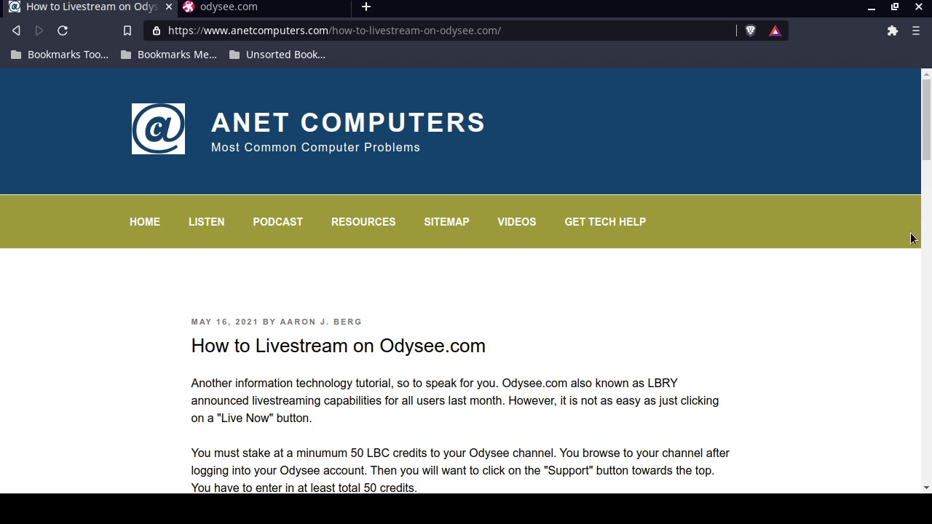
Read the "How to Livestream on Odysee.com" article for the credit staking, boosting and Go Live requirements.
left_click_drag(928, 129, 929, 172)
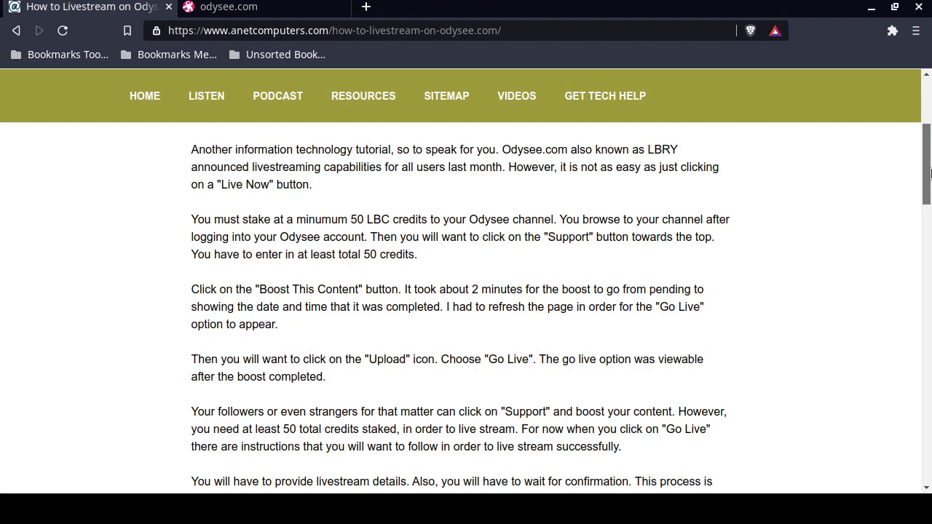
left_click_drag(930, 173, 901, 109)
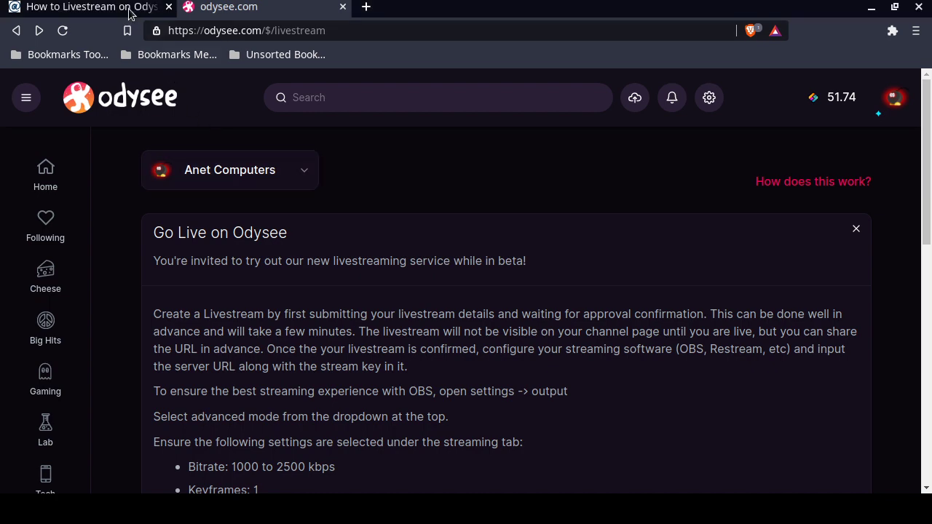
left_click(129, 9)
left_click_drag(927, 138, 929, 171)
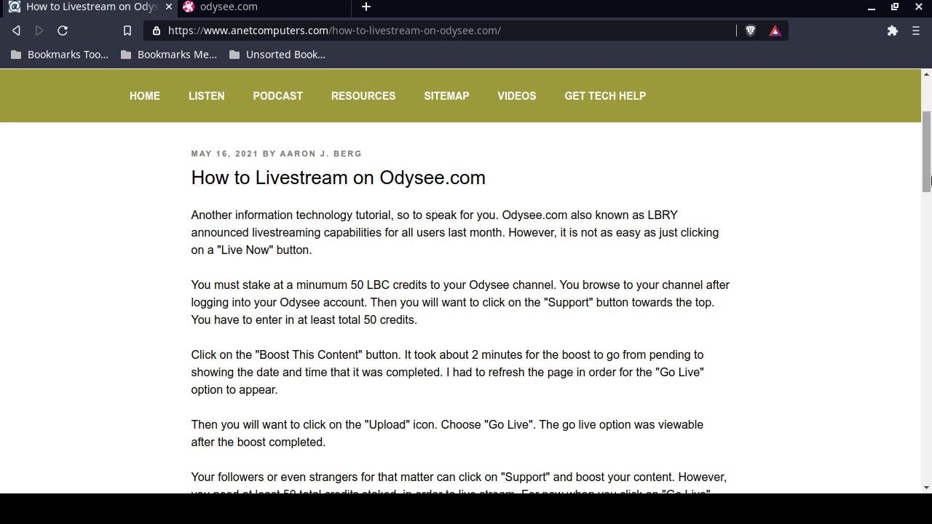
left_click_drag(930, 179, 929, 187)
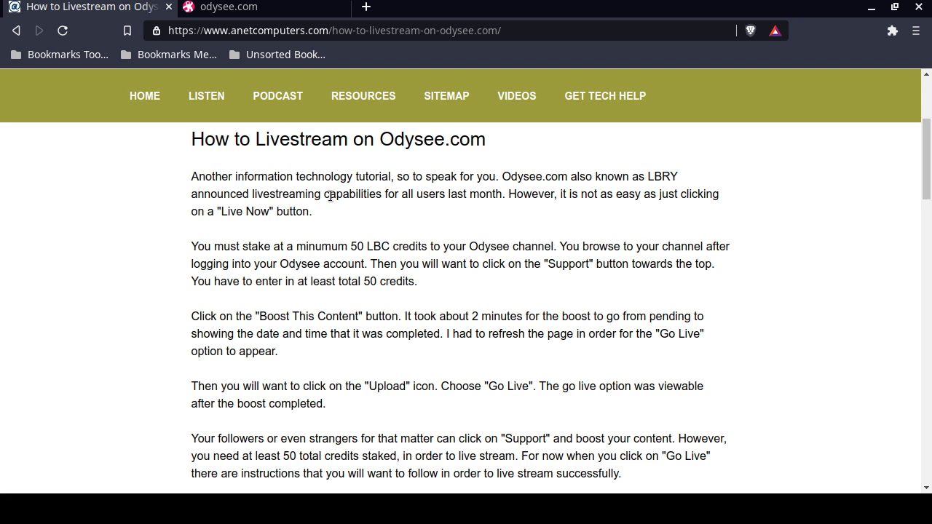
Switch to Odysee and try to boost the Anet Computers channel with a custom amount of 45 credits.
left_click(266, 8)
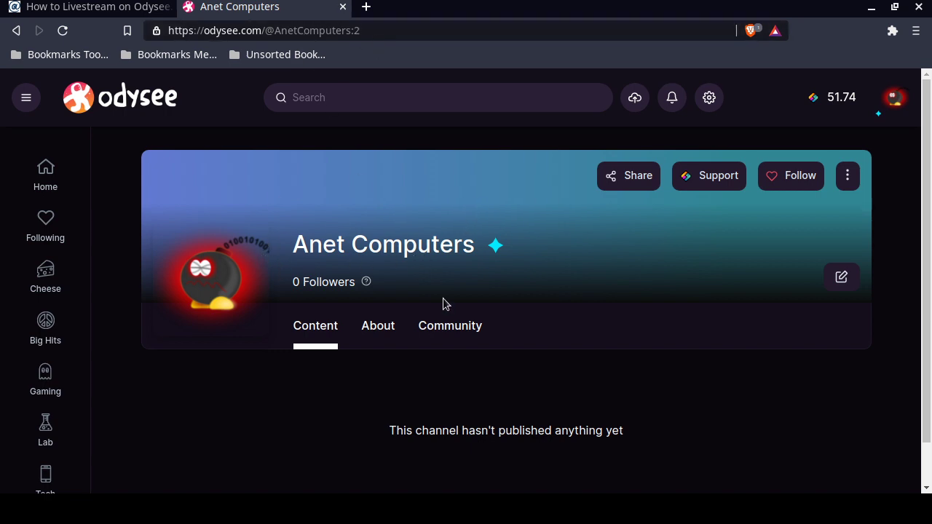
left_click(718, 177)
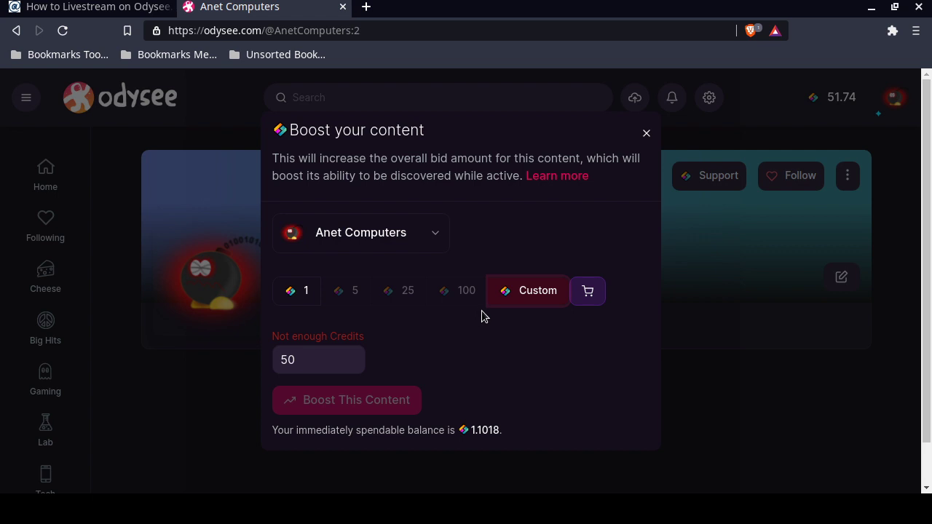
left_click(333, 355)
double_click(334, 354)
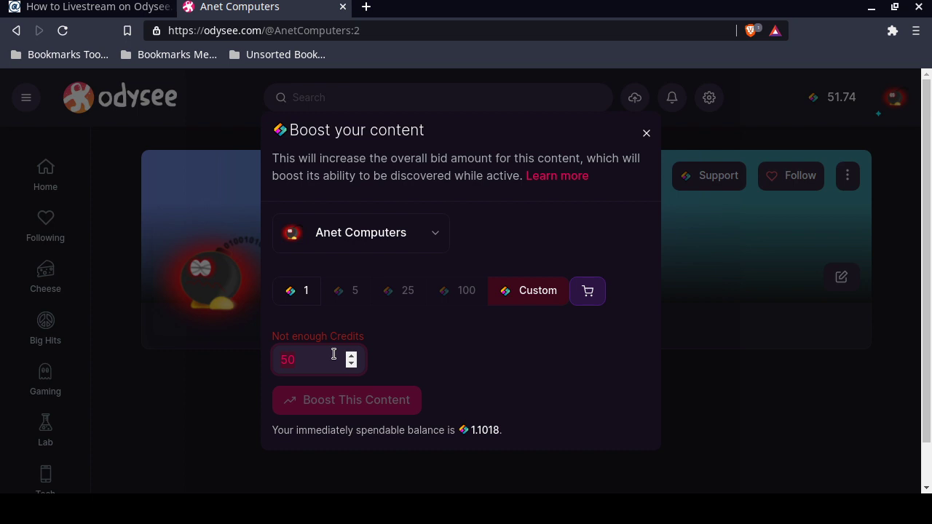
type("45")
left_click(397, 402)
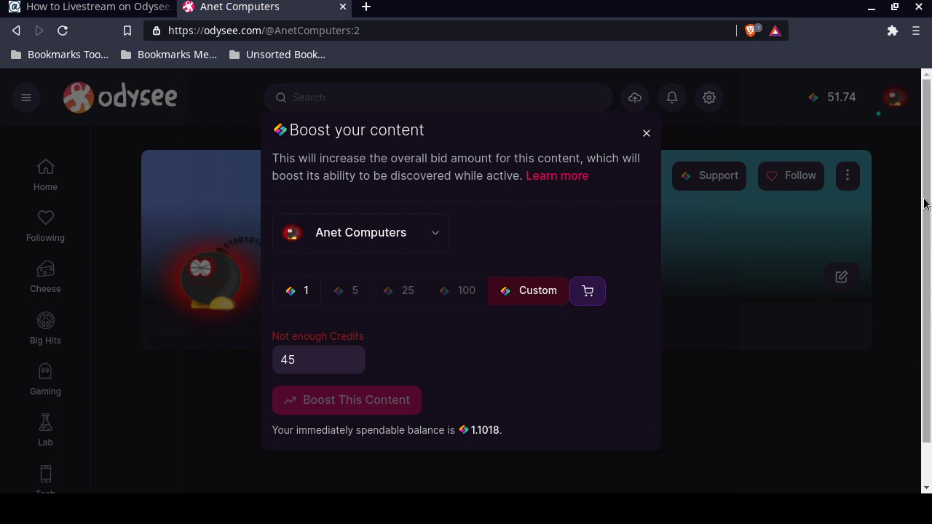
left_click_drag(926, 191, 930, 227)
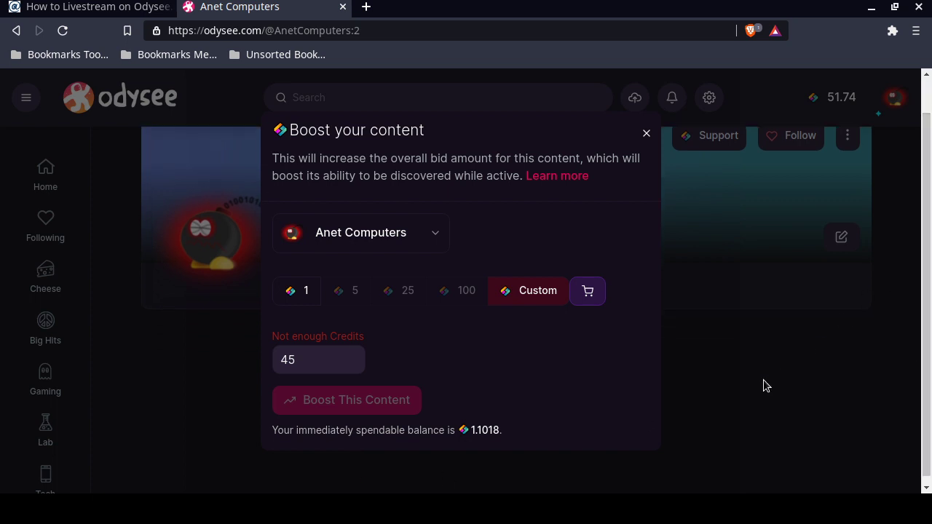
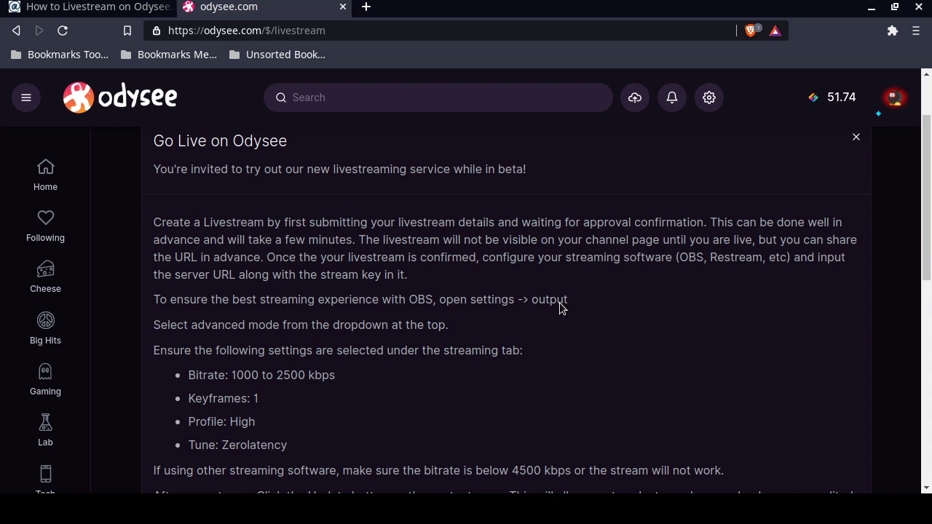
Review the Go Live on Odysee instructions and start creating a livestream for the channel.
left_click_drag(929, 227, 928, 232)
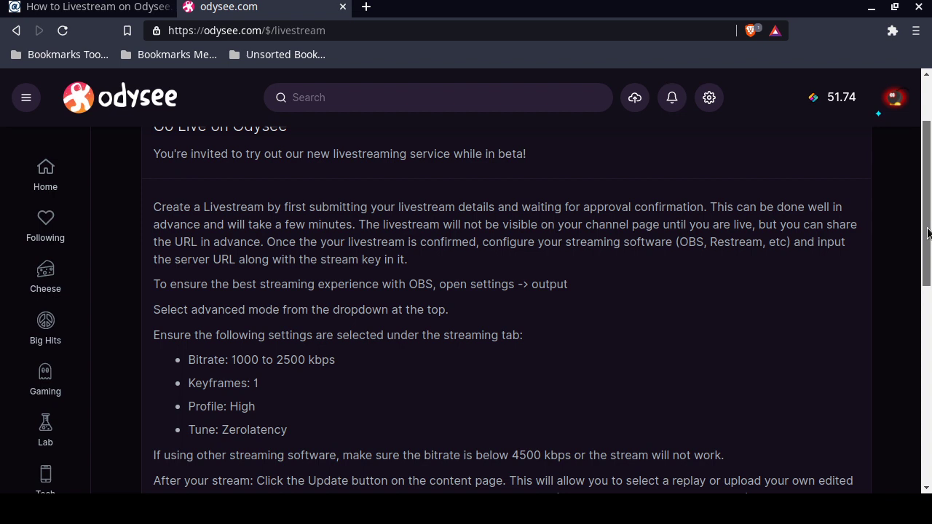
left_click_drag(928, 232, 925, 427)
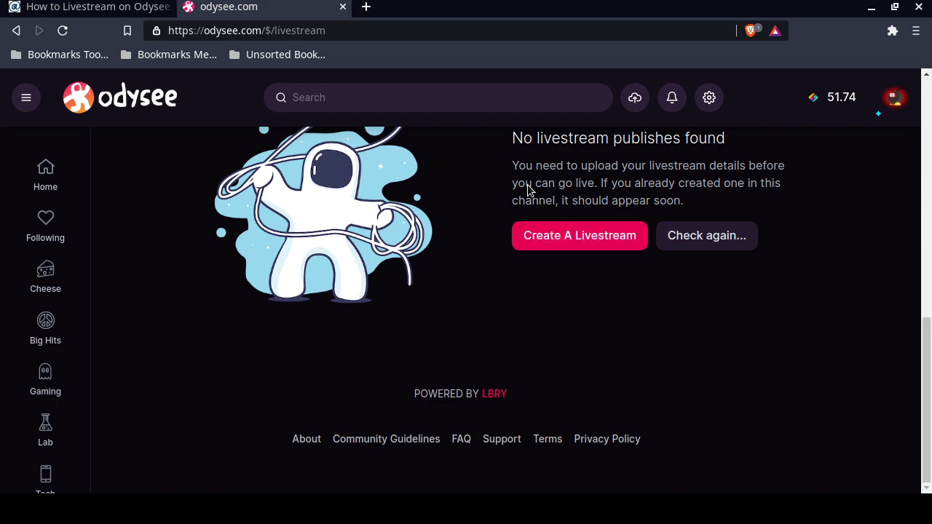
left_click_drag(926, 384, 928, 251)
scroll(419, 220, "up", 3)
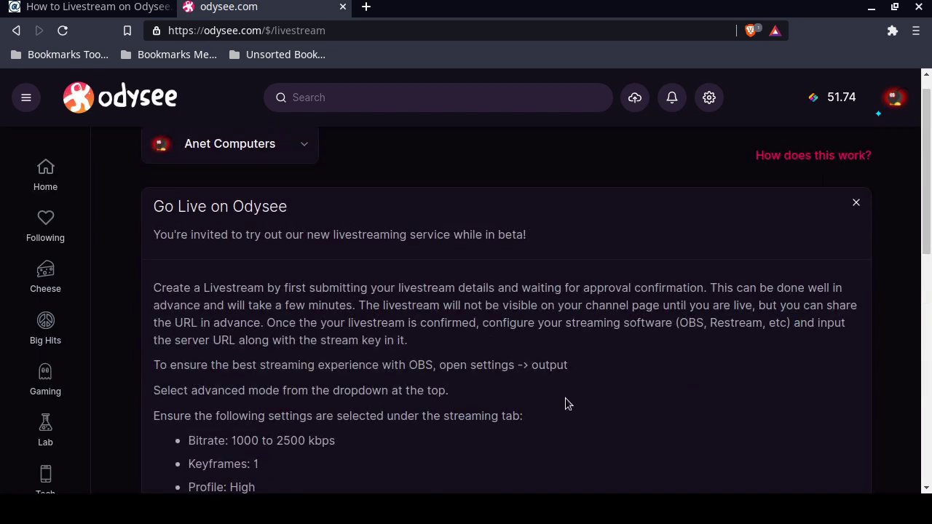
left_click_drag(926, 215, 921, 426)
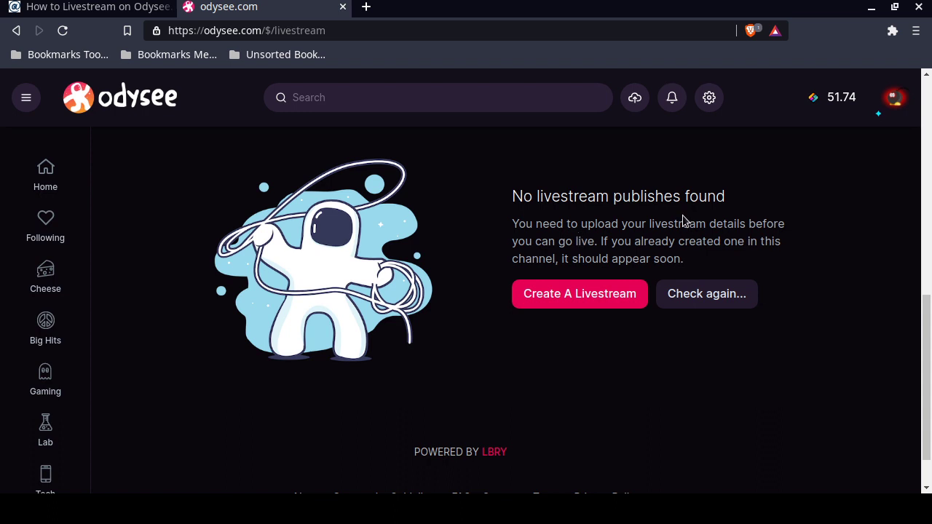
left_click(573, 299)
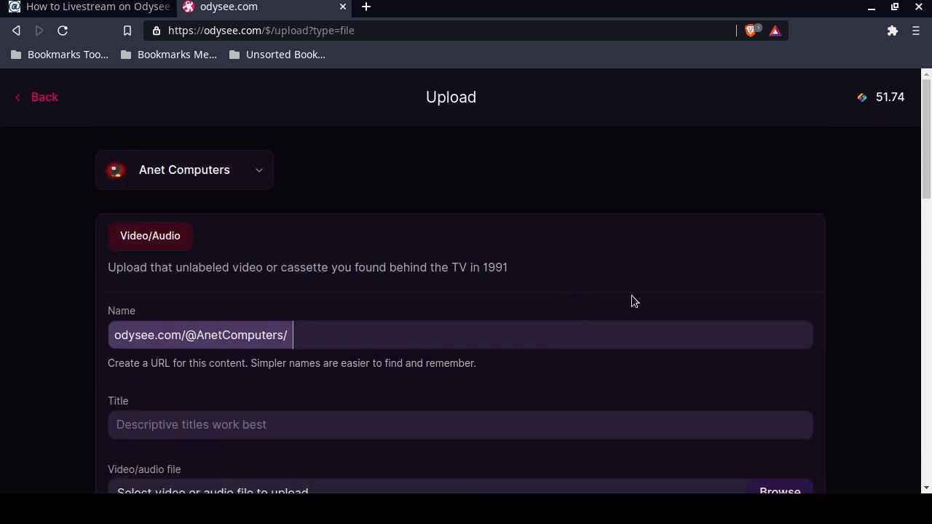
Enter "how-to-livestream-on-odysee.com" as the content's URL name in the upload form.
left_click_drag(930, 183, 930, 186)
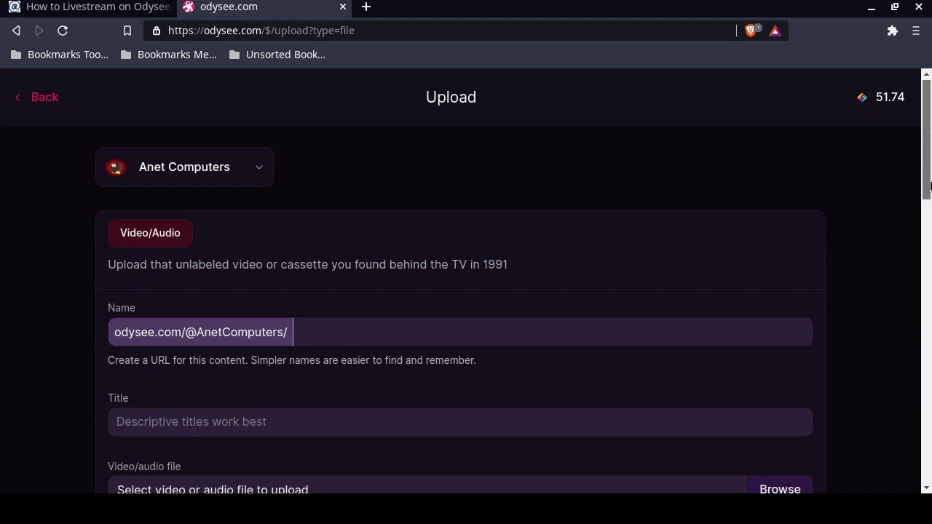
scroll(931, 186, "down", 3)
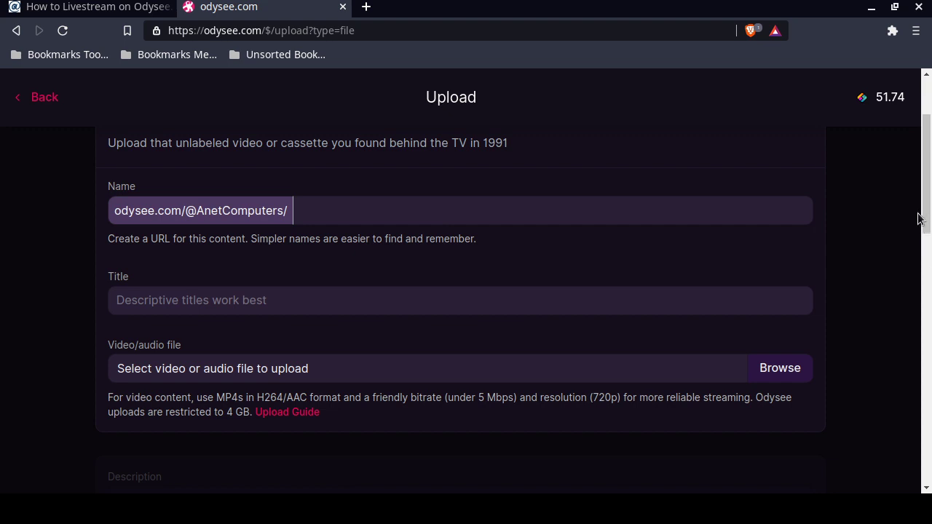
left_click_drag(926, 204, 931, 172)
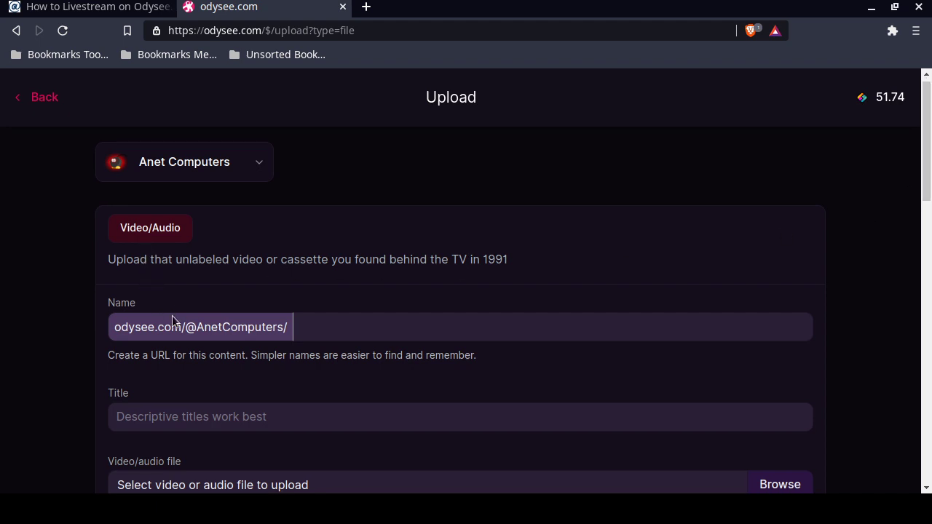
left_click(323, 330)
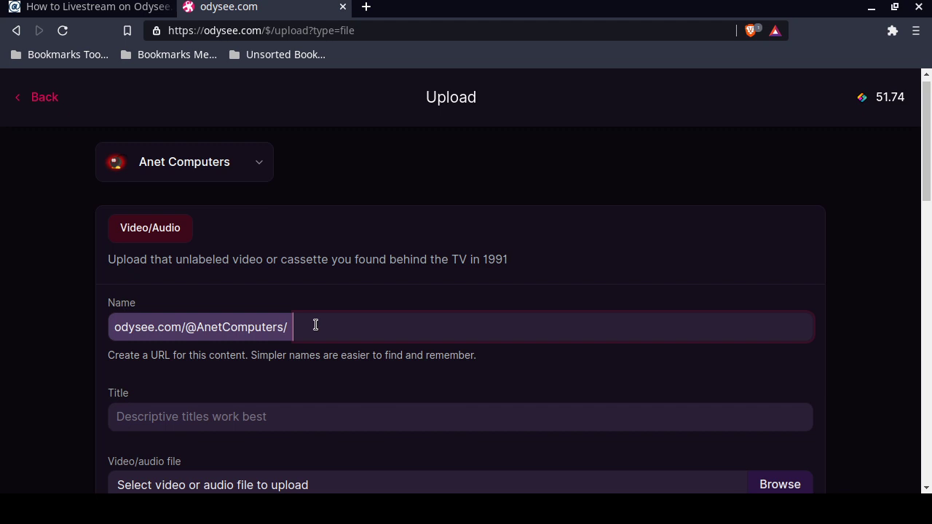
type("how-to-livestream")
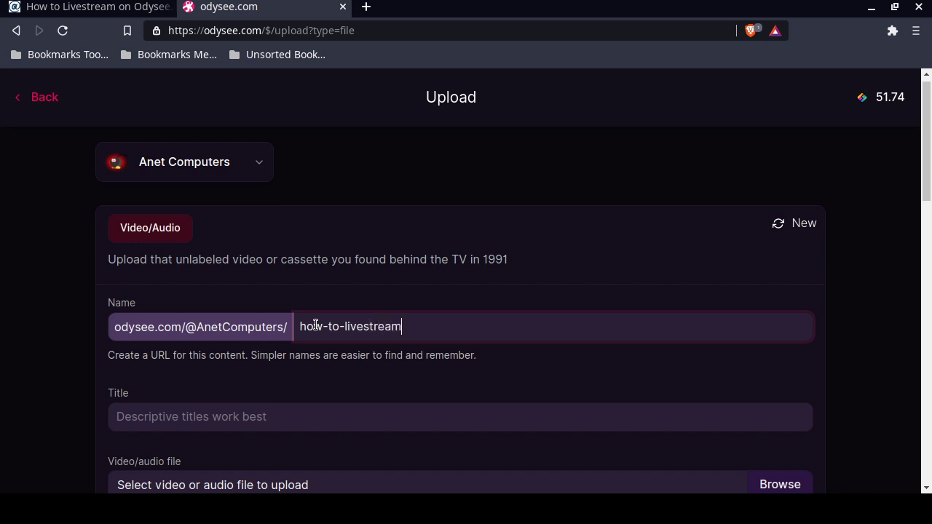
type("-on-odysee.com")
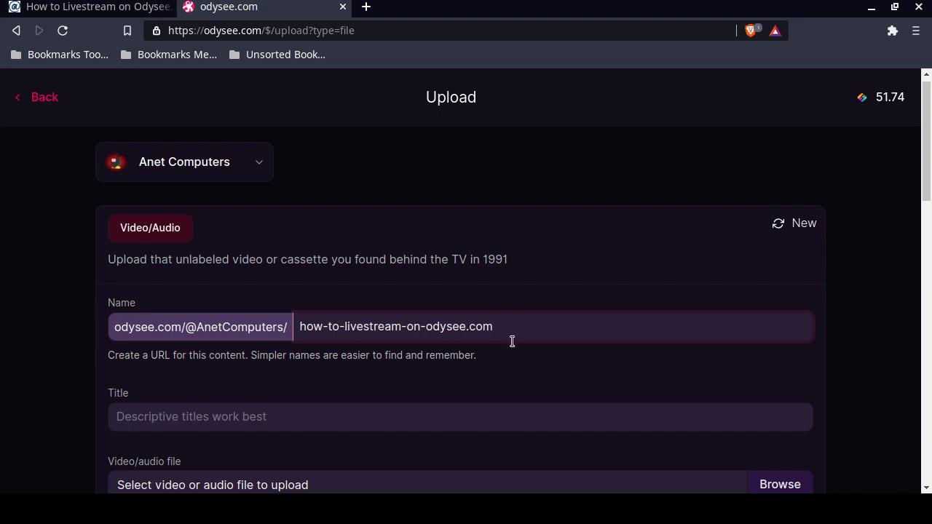
Capitalize "How" and "Livestream" in the URL name so it reads "How-to-Livestream-on-odysee.com".
left_click(301, 326)
type("H")
key("Delete")
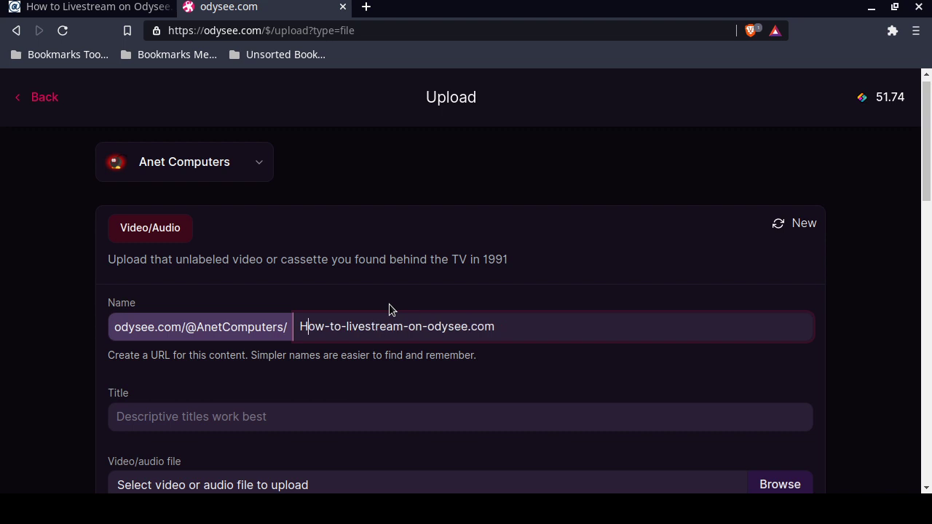
left_click(349, 326)
type("L")
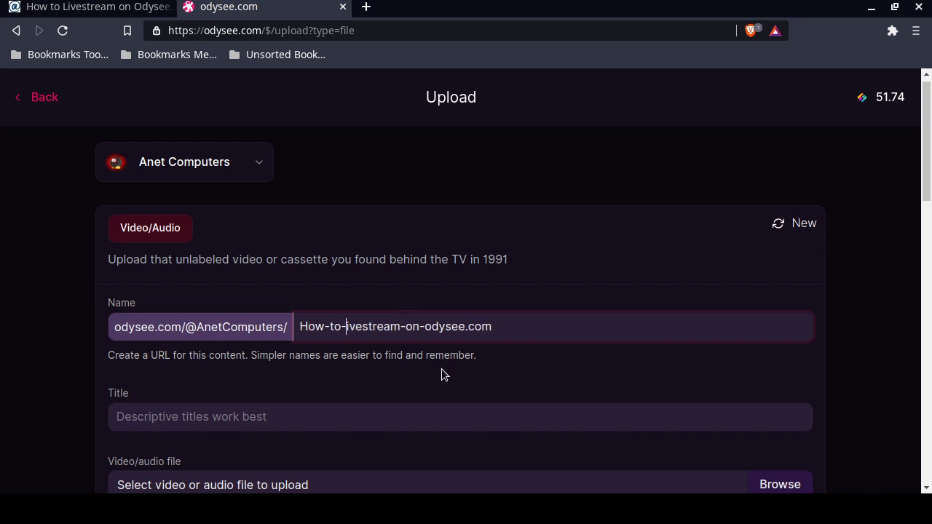
key("Delete")
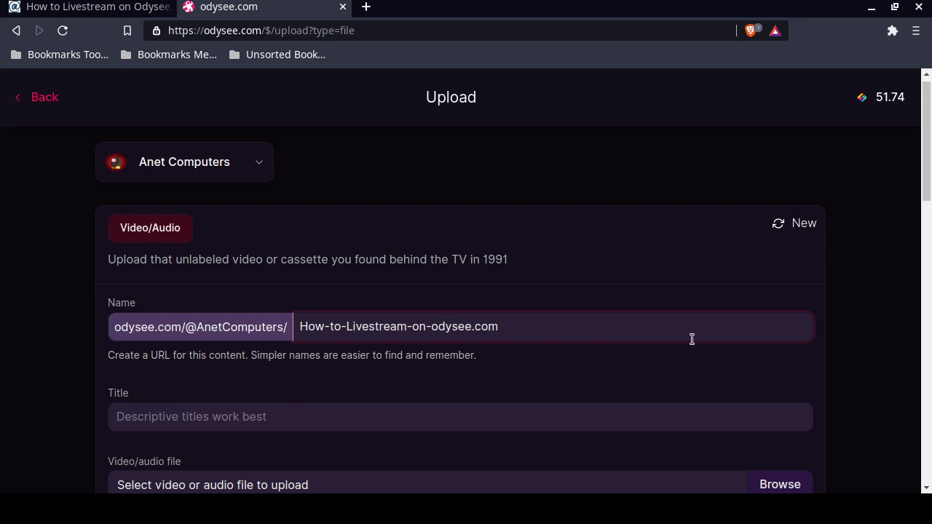
Give the upload the title "How to Livestream on Odysee.com".
left_click(247, 412)
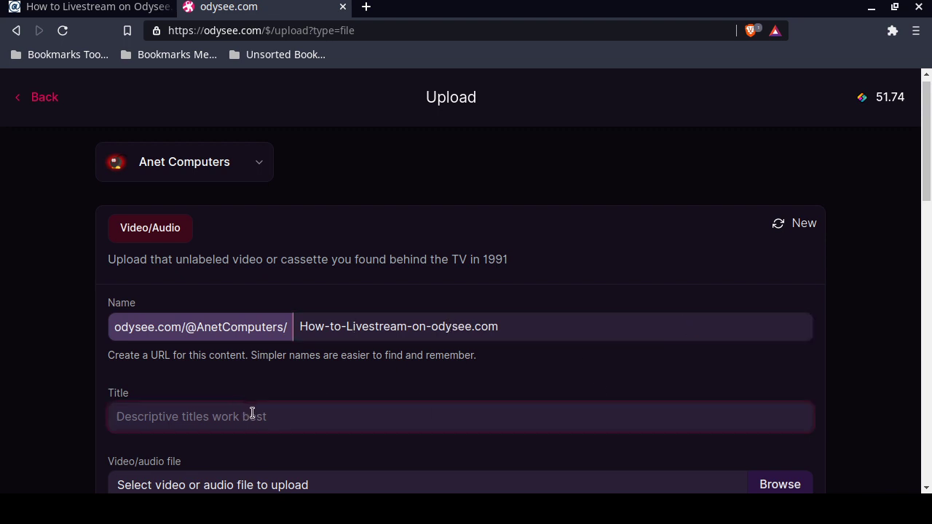
type("How")
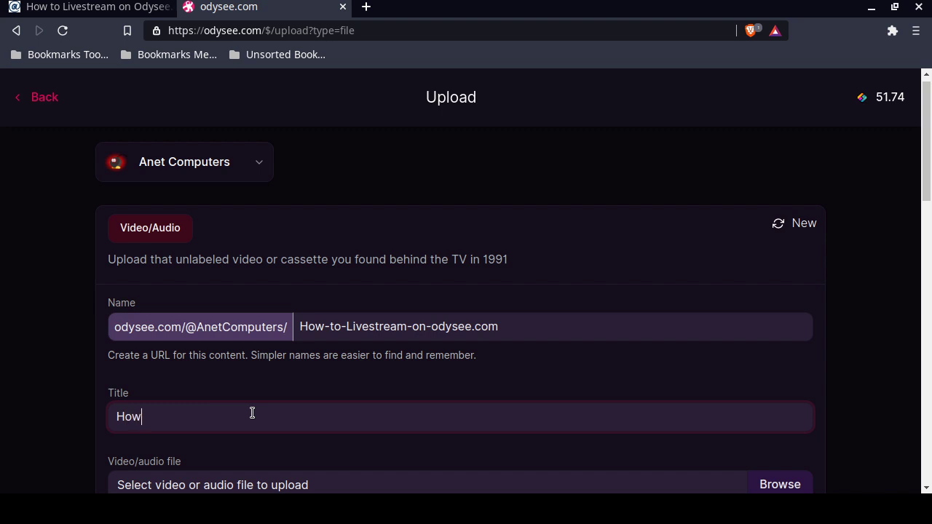
type(" to Livestream on Odysee.com")
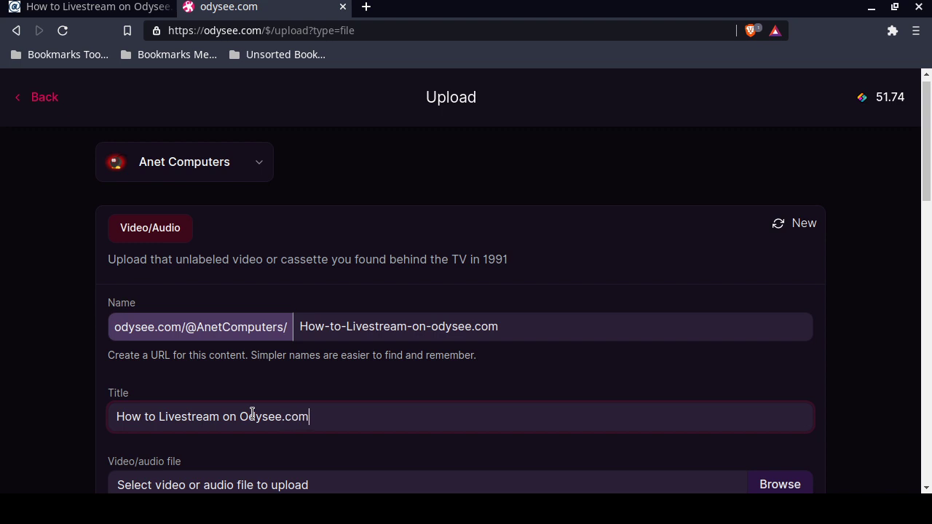
Examine the rest of the upload form: video/audio file, description, thumbnail, tags, deposit and price options.
left_click_drag(928, 152, 929, 221)
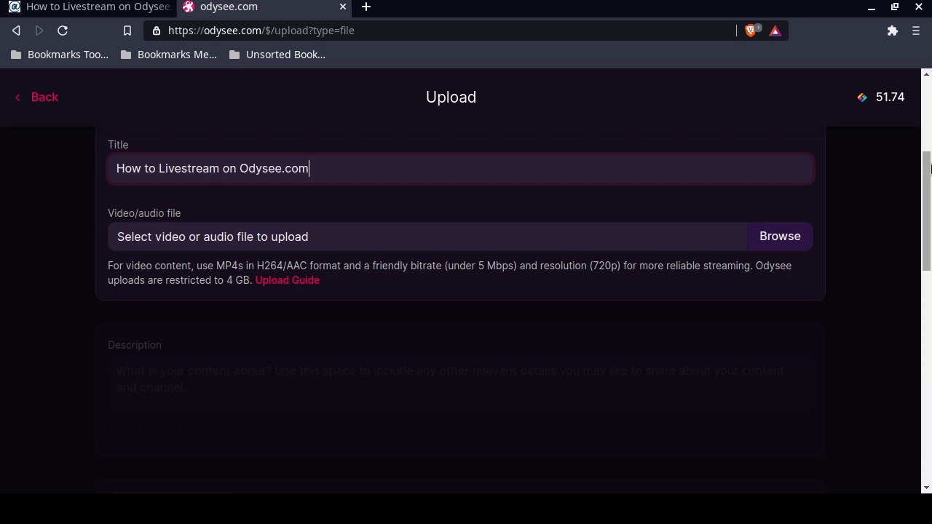
mouse_move(931, 187)
left_mouse_down()
mouse_move(914, 306)
mouse_move(930, 329)
mouse_move(930, 186)
left_mouse_up()
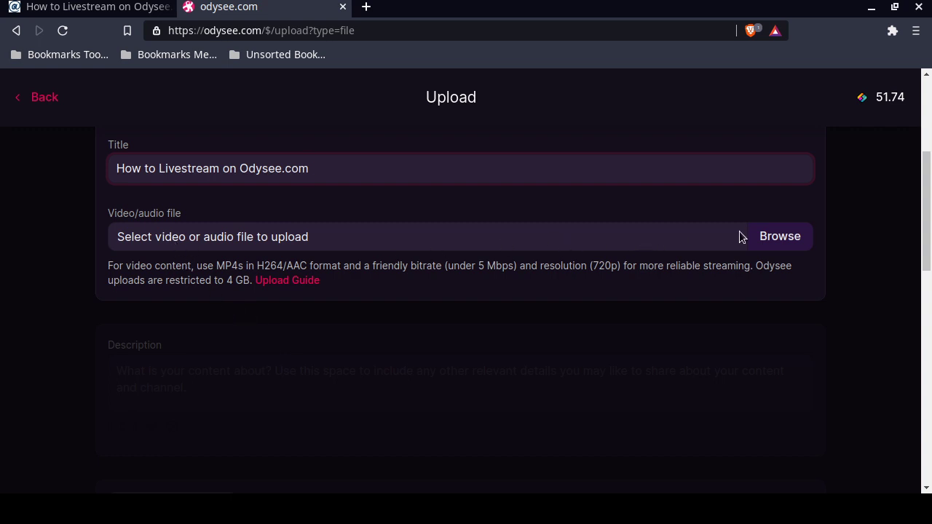
left_click_drag(928, 265, 928, 323)
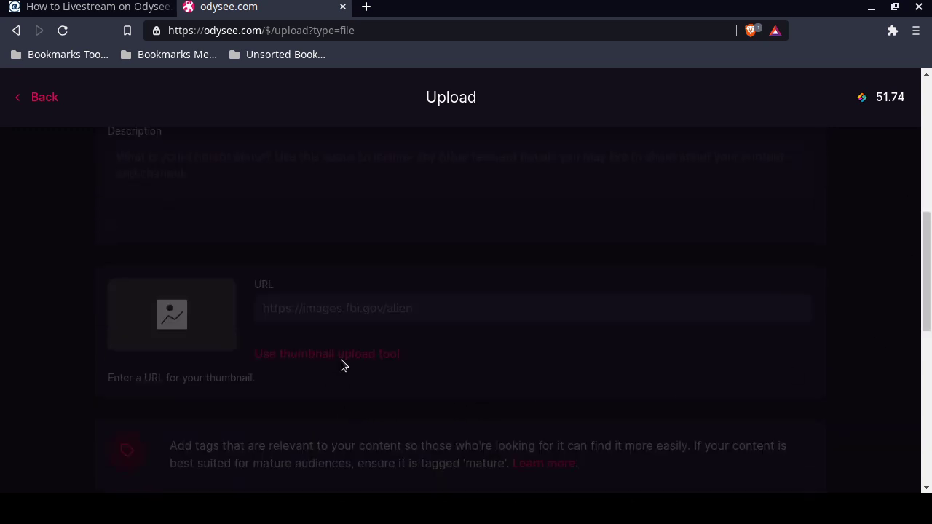
left_click_drag(928, 261, 929, 333)
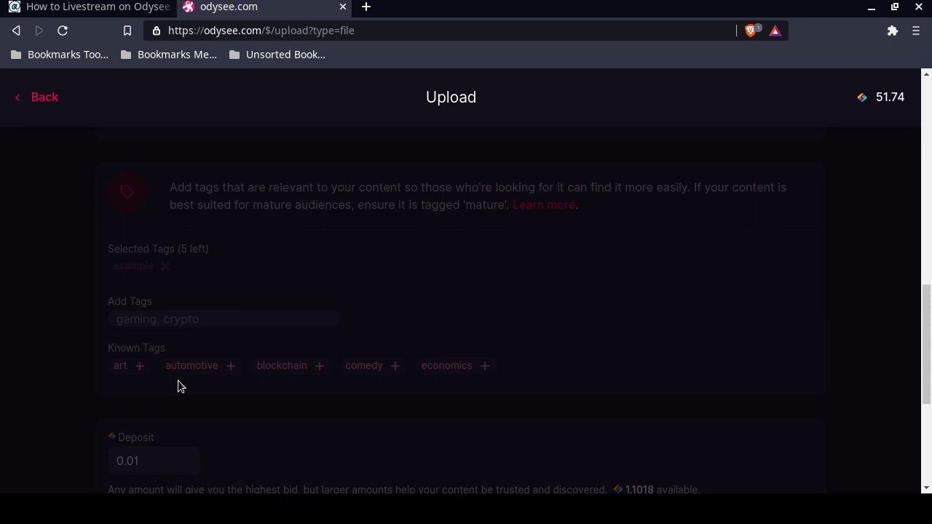
left_click_drag(929, 314, 929, 358)
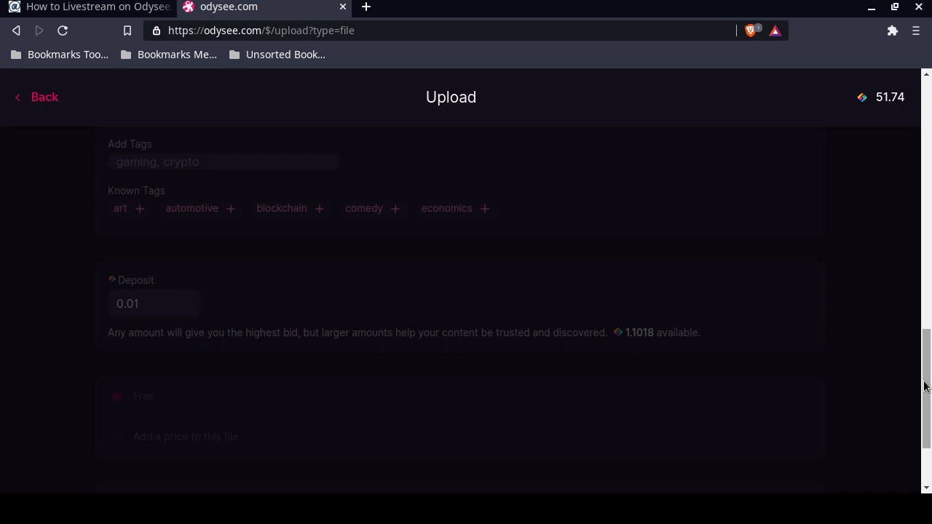
left_click_drag(926, 387, 930, 211)
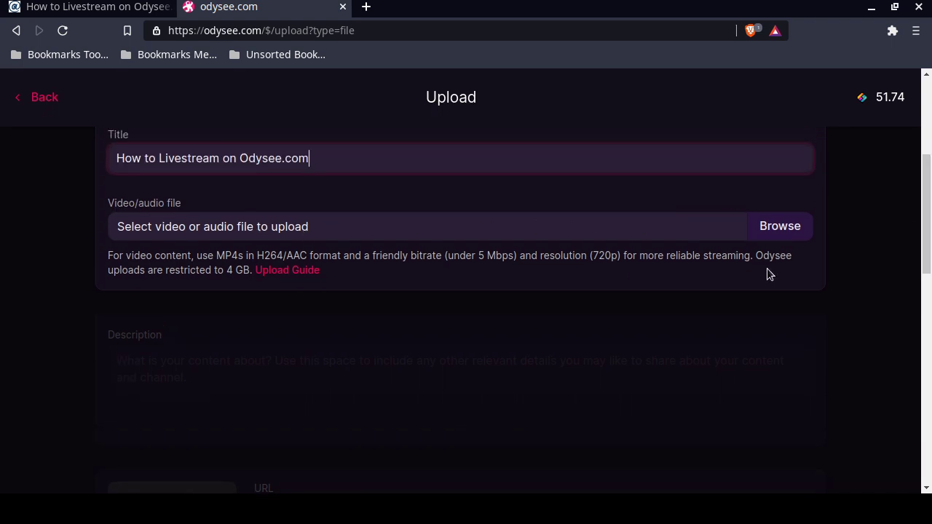
left_click_drag(930, 223, 930, 353)
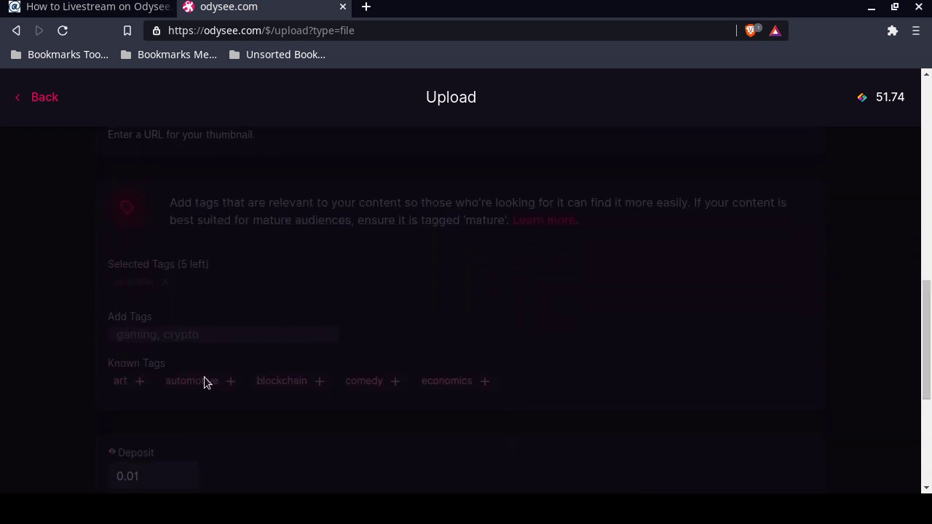
left_click_drag(926, 327, 926, 348)
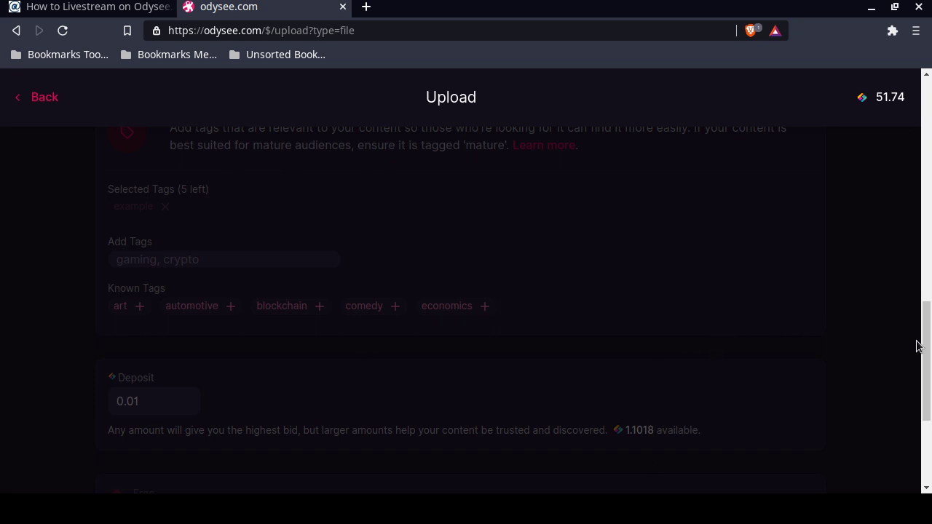
Examine the tags, deposit, price and additional options down to the end of the upload form.
scroll(713, 343, "down", 3)
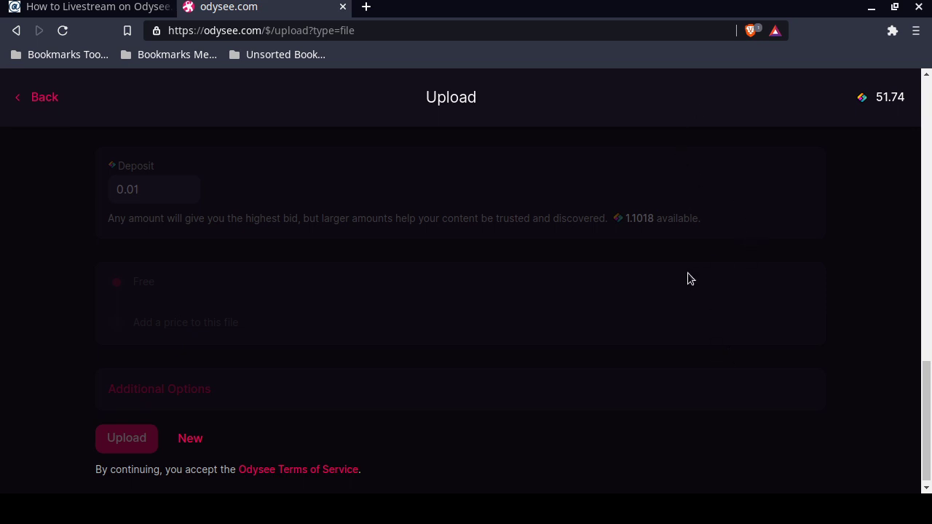
scroll(928, 426, "down", 1)
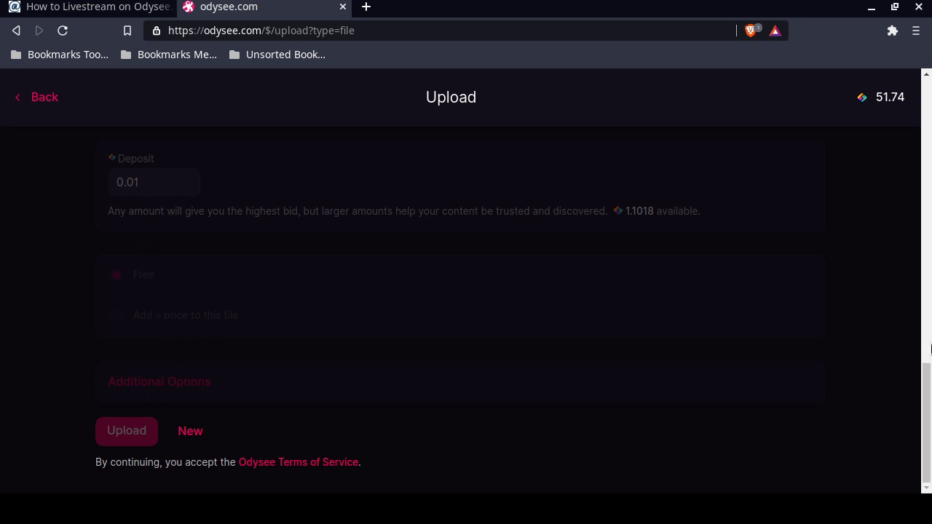
scroll(930, 328, "up", 3)
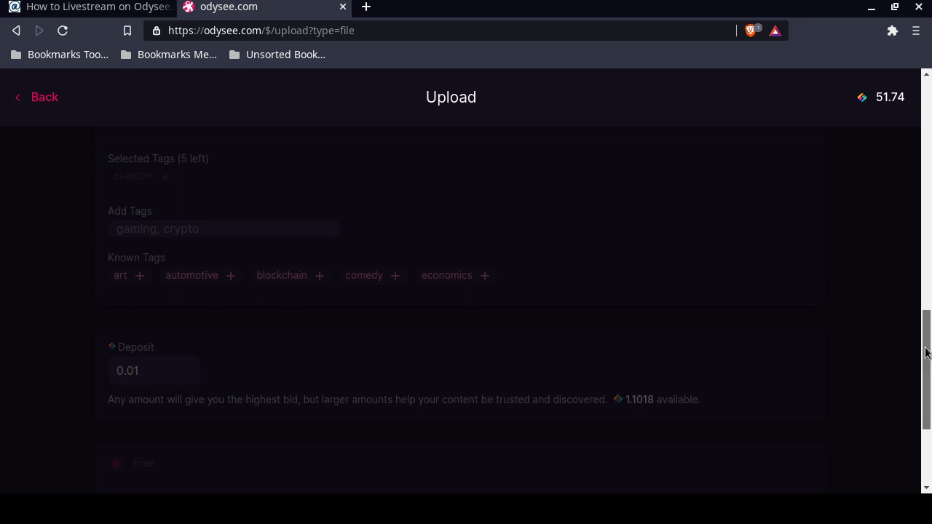
left_click_drag(926, 355, 926, 407)
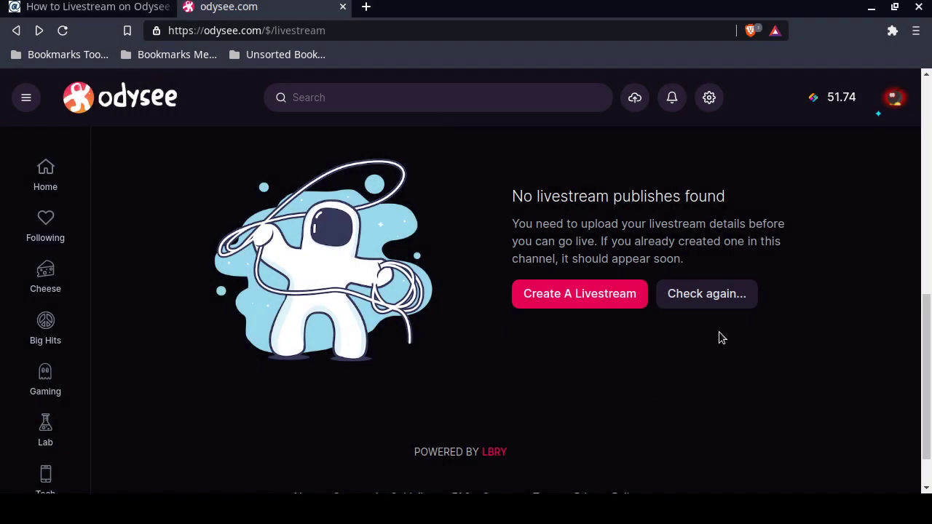
Check again for the channel's livestream publishes on the Odysee livestream page.
left_click_drag(928, 343, 922, 370)
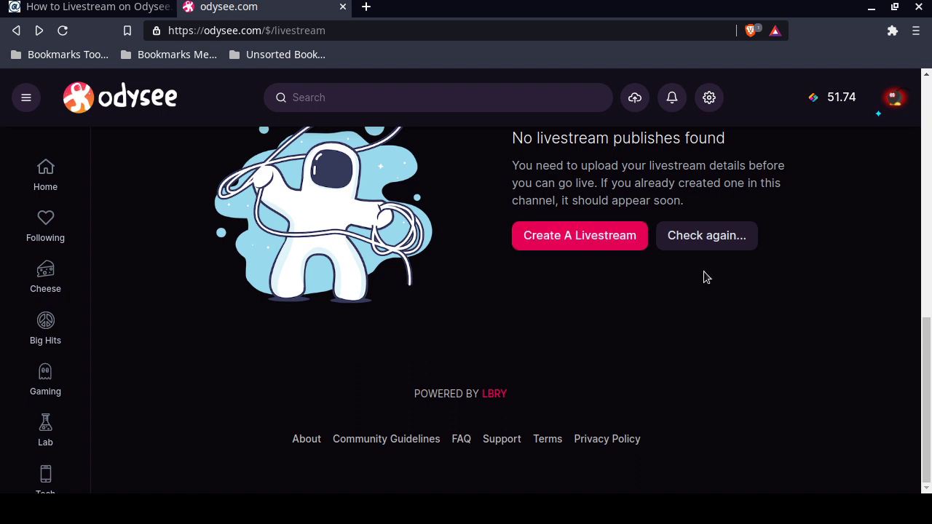
left_click(696, 244)
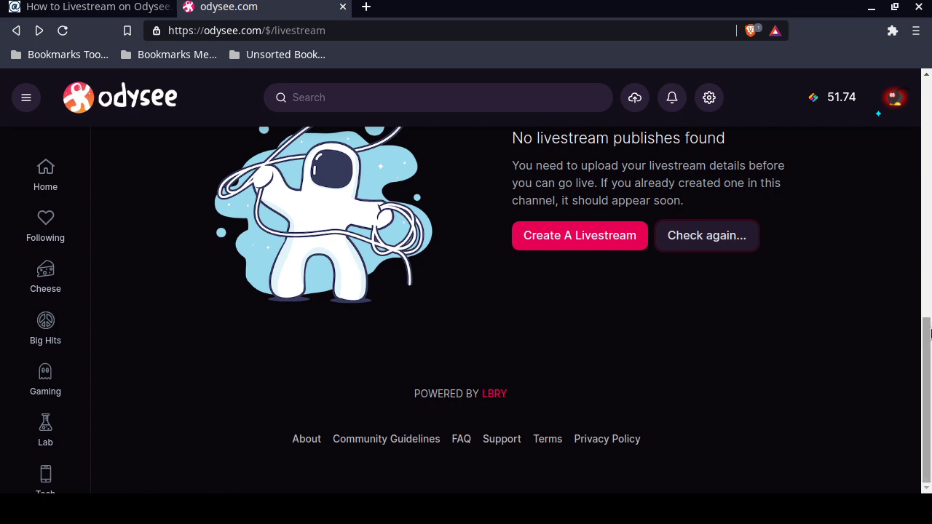
Review the Go Live on Odysee instructions, including the recommended OBS streaming settings and the replay notes.
left_click_drag(923, 429, 923, 149)
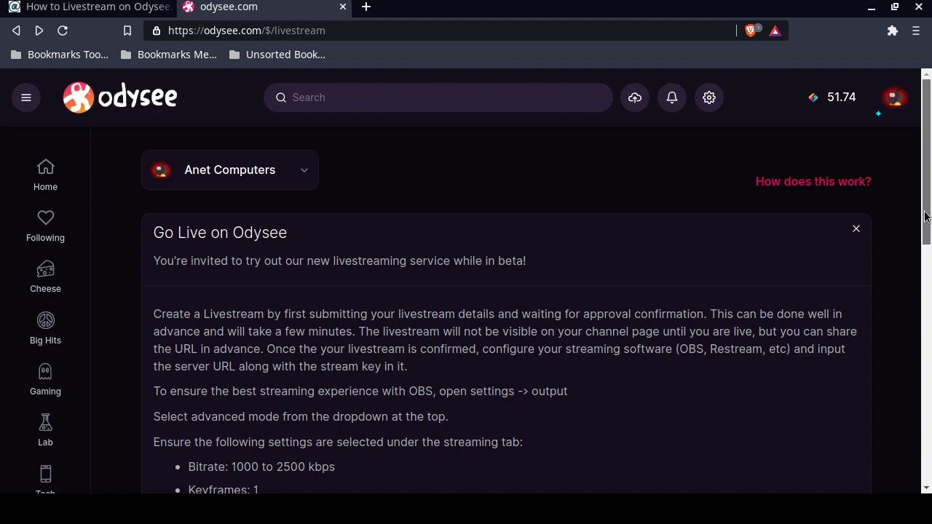
left_click_drag(925, 215, 920, 313)
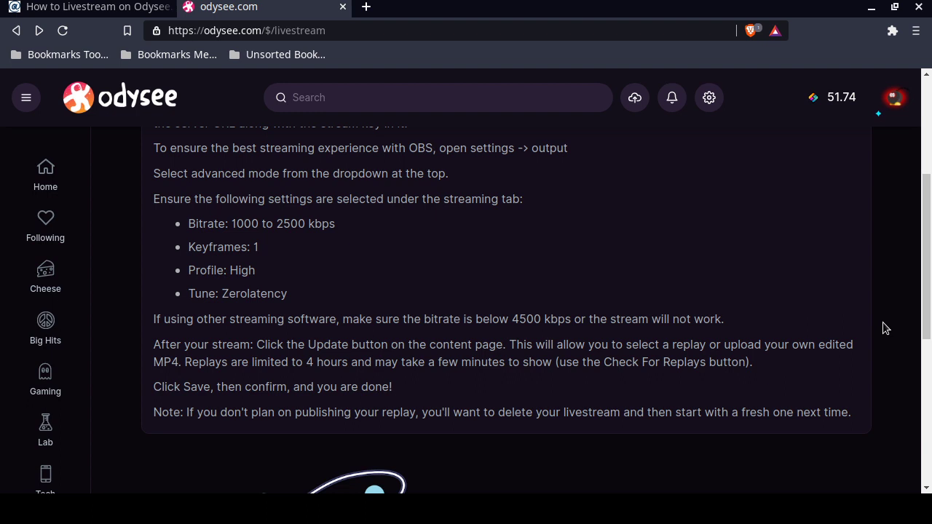
left_click_drag(922, 313, 922, 309)
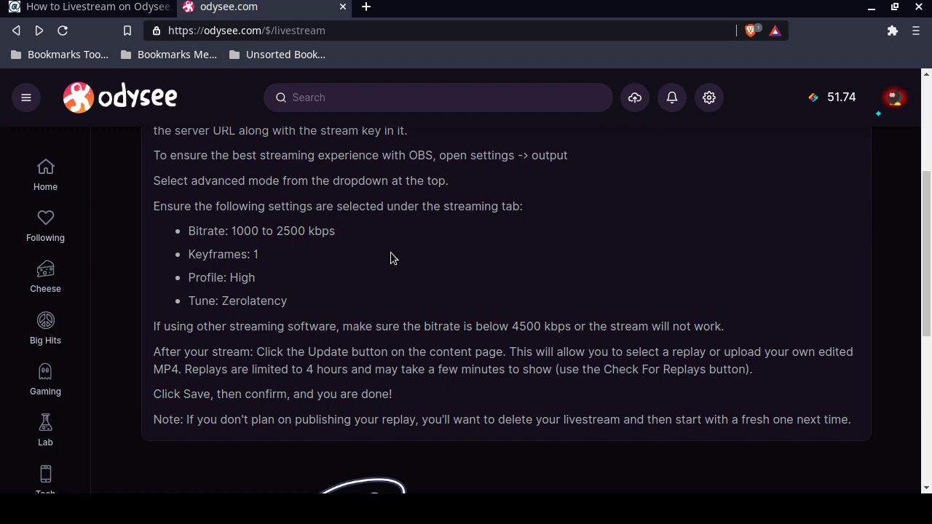
Return to the "How to Livestream on Odysee" article and read about confirmation, the streaming key and the OBS Studio output and stream settings.
left_click(59, 7)
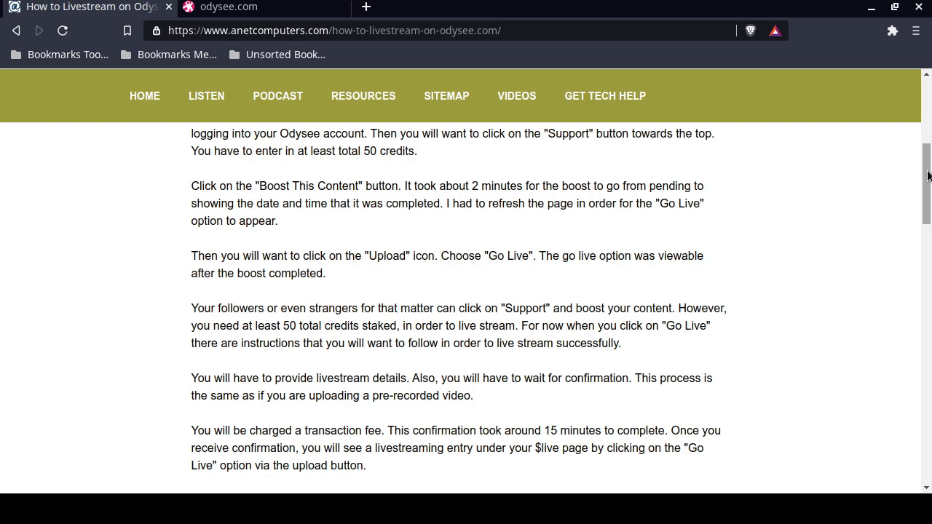
left_click_drag(928, 175, 930, 217)
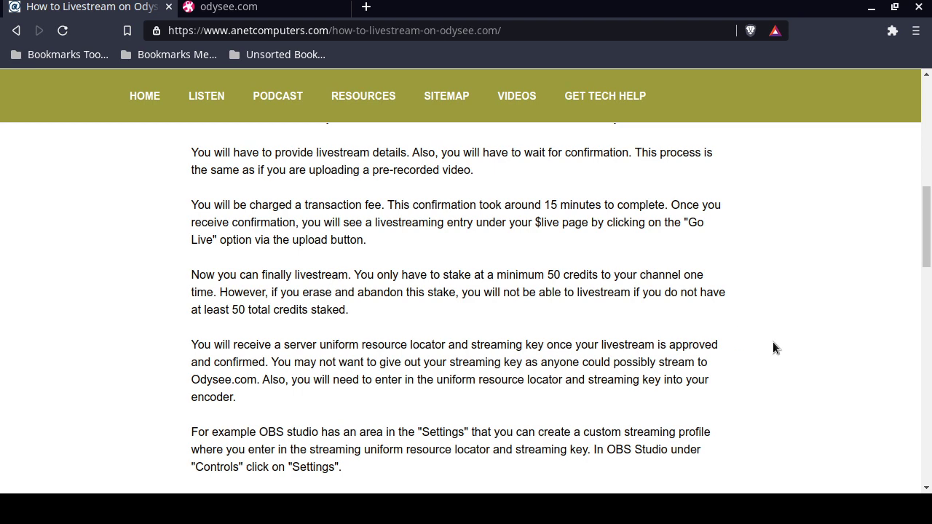
scroll(930, 277, "down", 1)
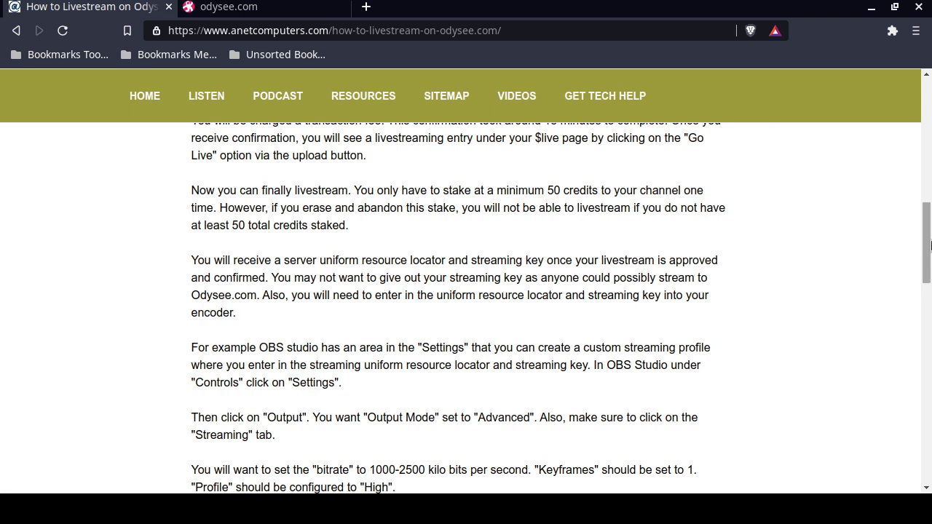
scroll(929, 221, "down", 3)
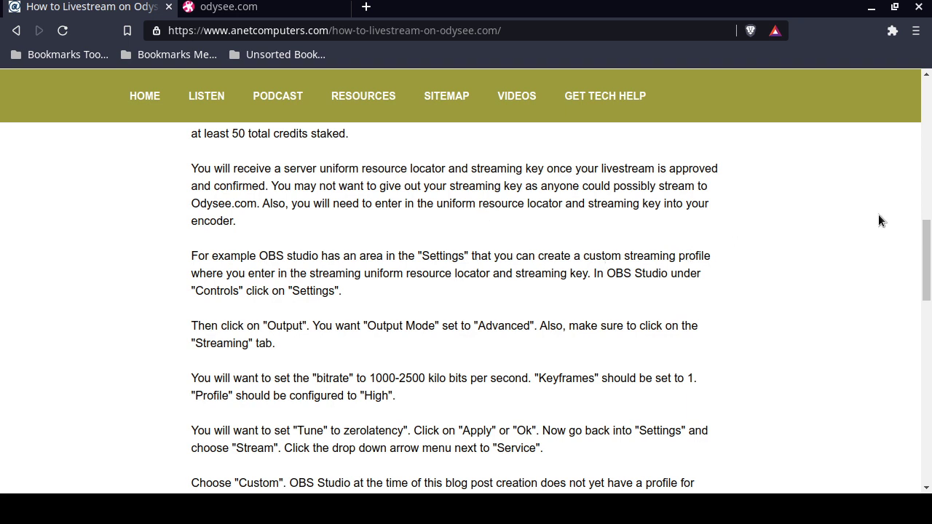
scroll(918, 248, "down", 2)
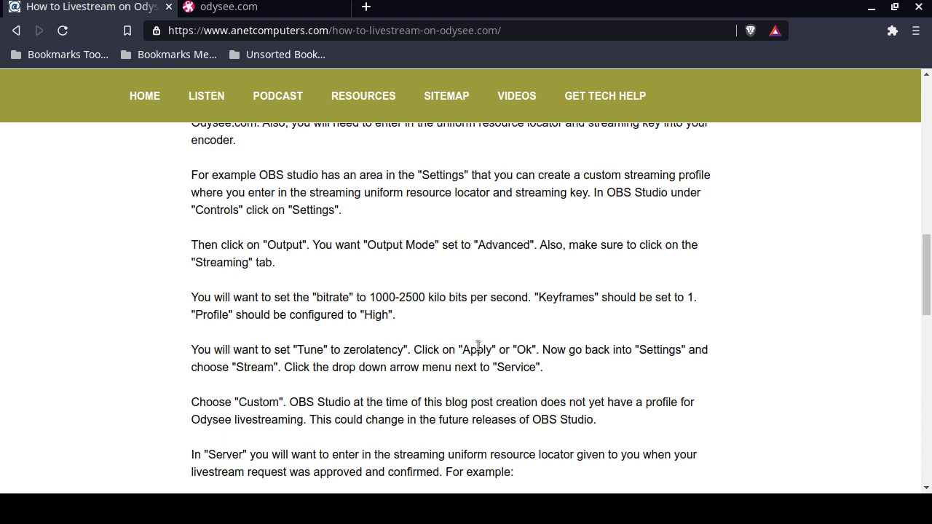
scroll(926, 284, "down", 2)
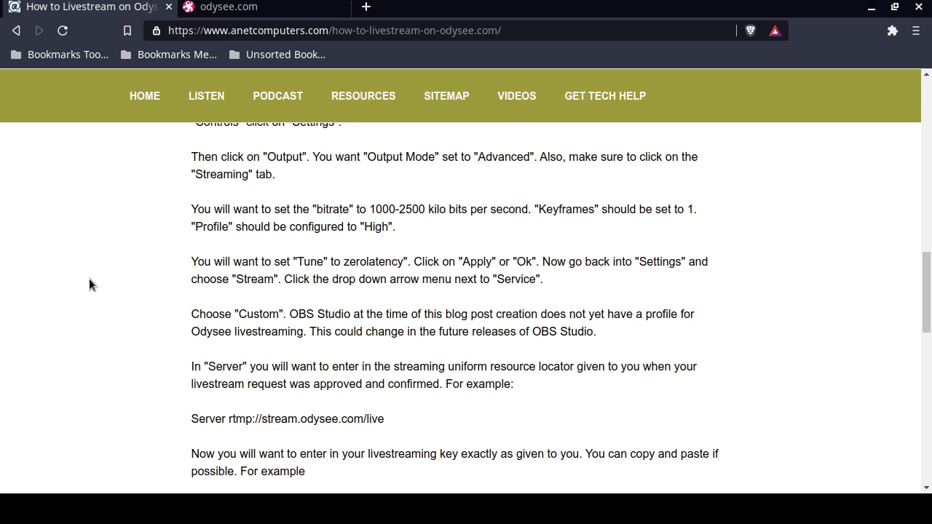
scroll(89, 284, "down", 3)
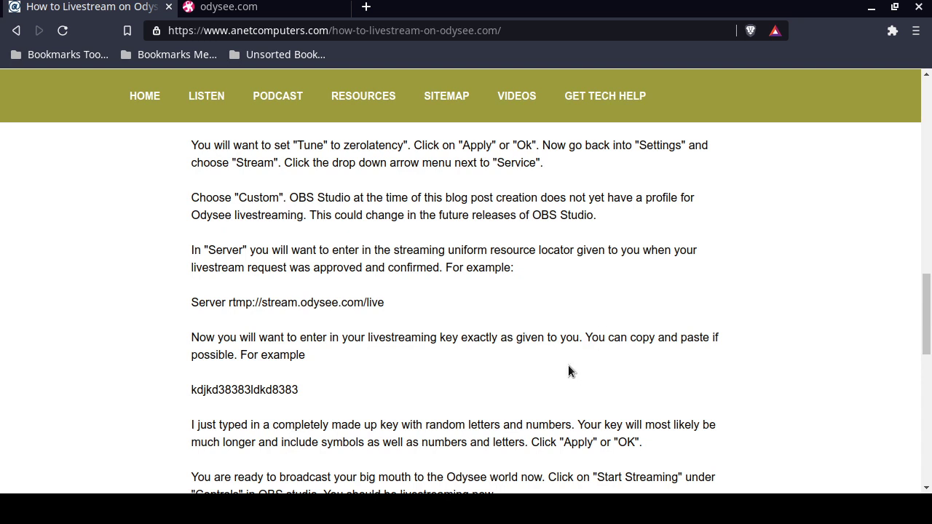
scroll(570, 371, "down", 2)
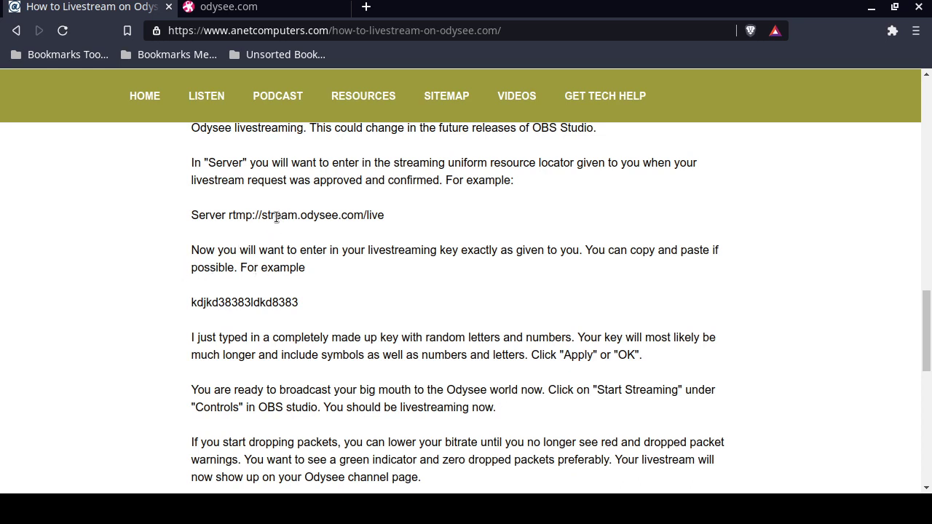
Highlight the example server address rtmp://stream.odysee.com/live in the article, then clear the selection.
left_click_drag(232, 216, 411, 221)
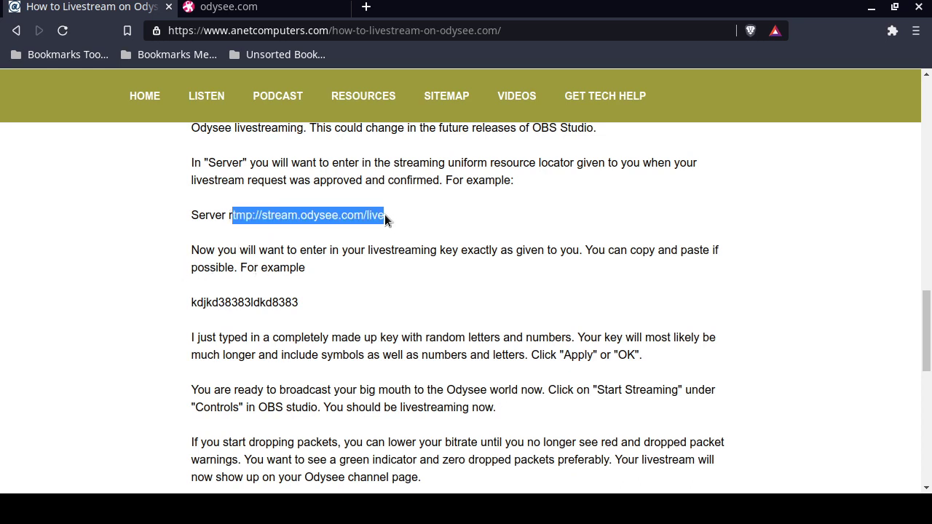
left_click(384, 220)
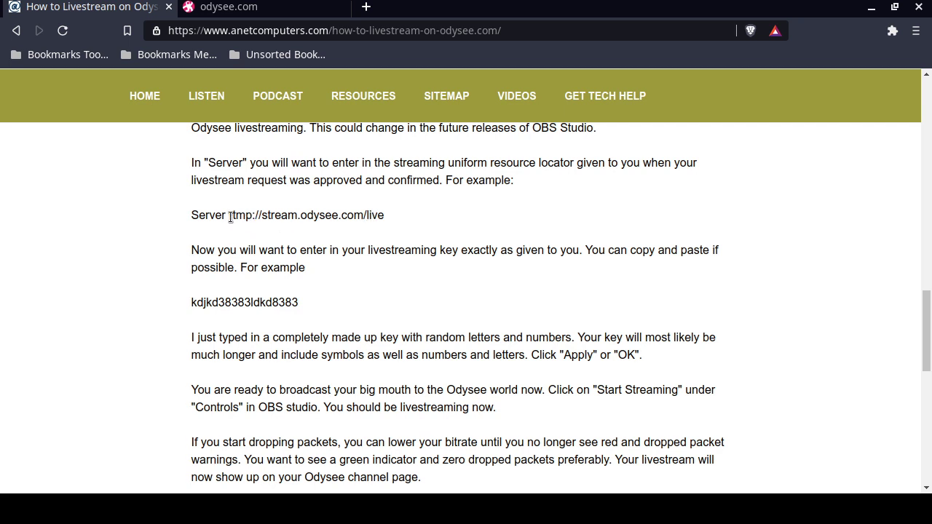
left_click_drag(231, 216, 385, 221)
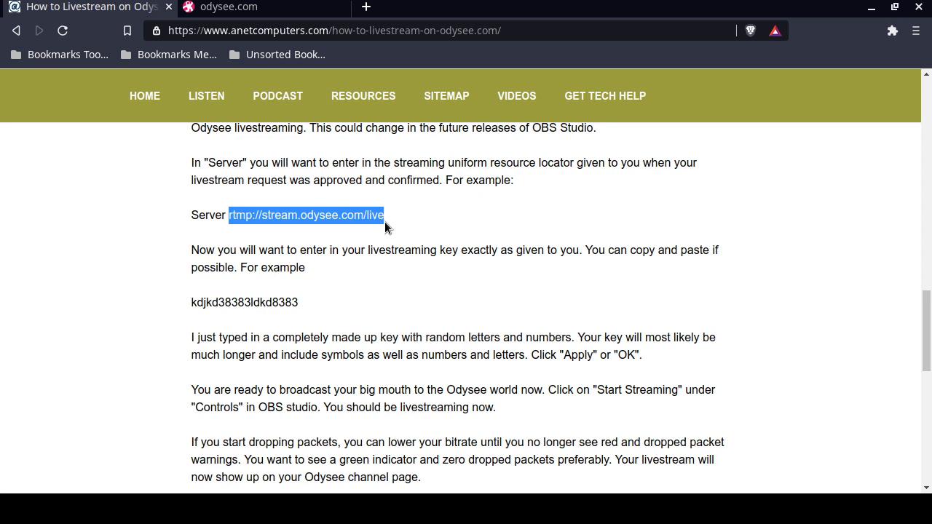
left_click(341, 255)
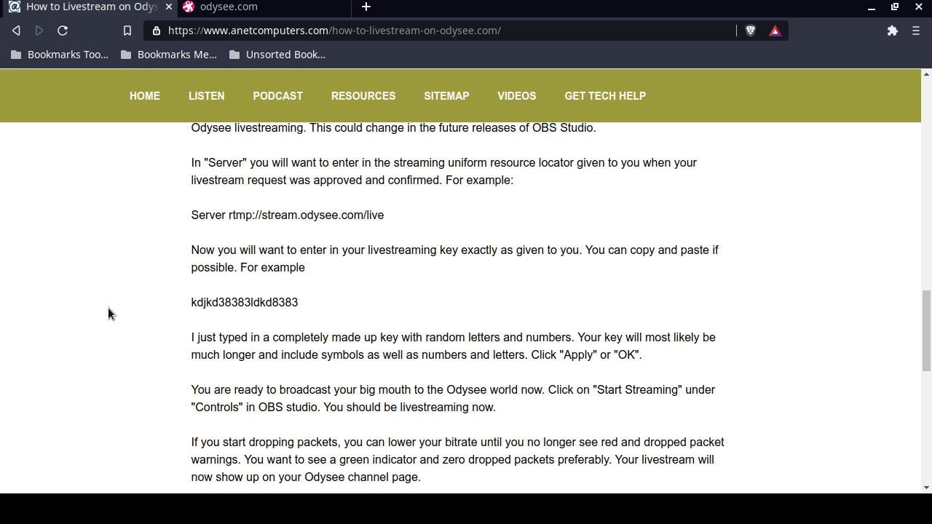
Read the rest of the article on starting the stream, dropped packets, advertising the livestream URL and Hyperchats.
scroll(108, 308, "down", 1)
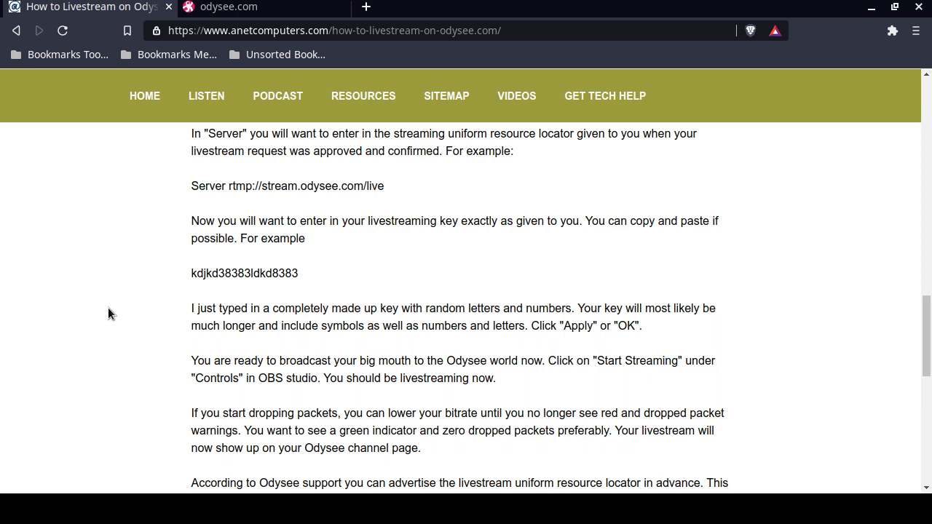
scroll(108, 308, "down", 3)
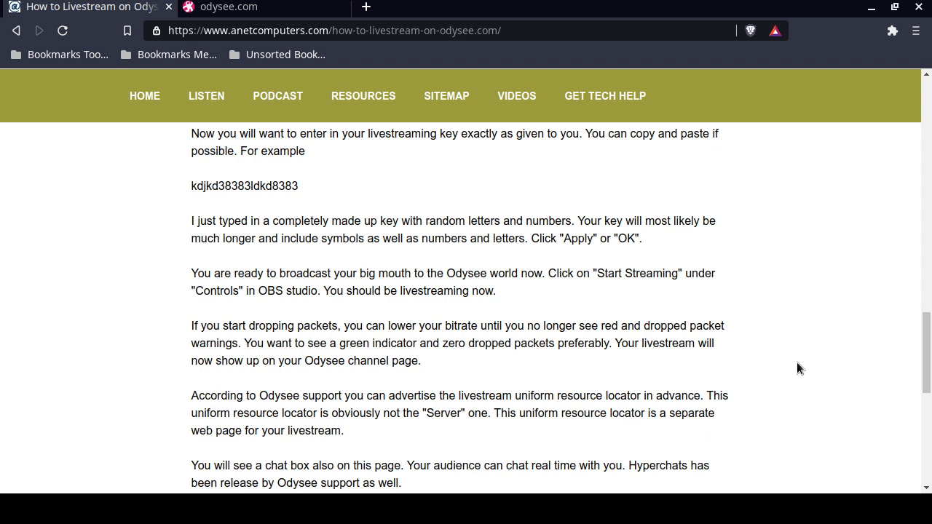
left_click_drag(930, 333, 930, 352)
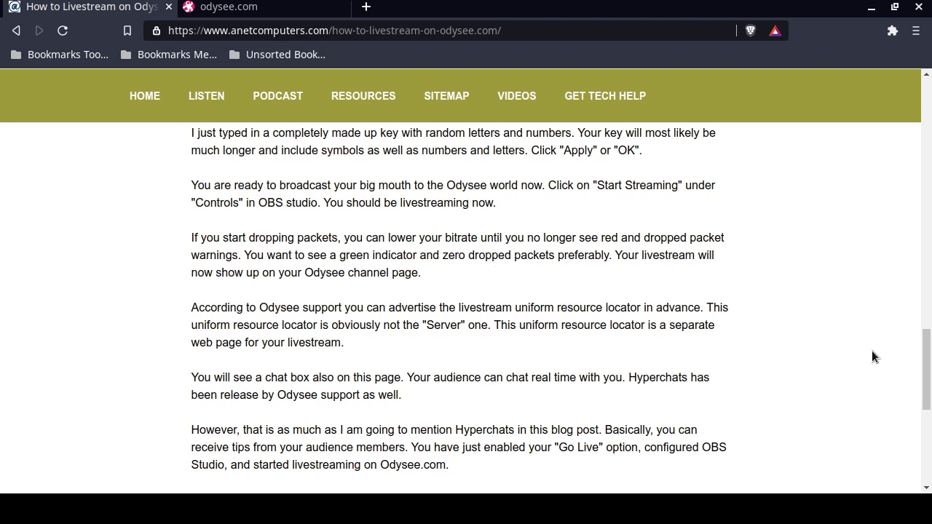
left_click_drag(930, 350, 929, 366)
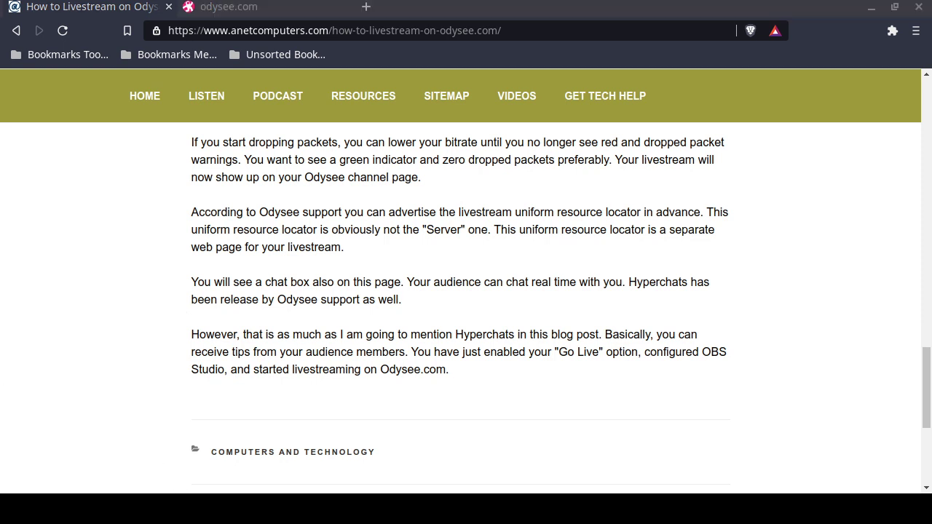
left_click(165, 364)
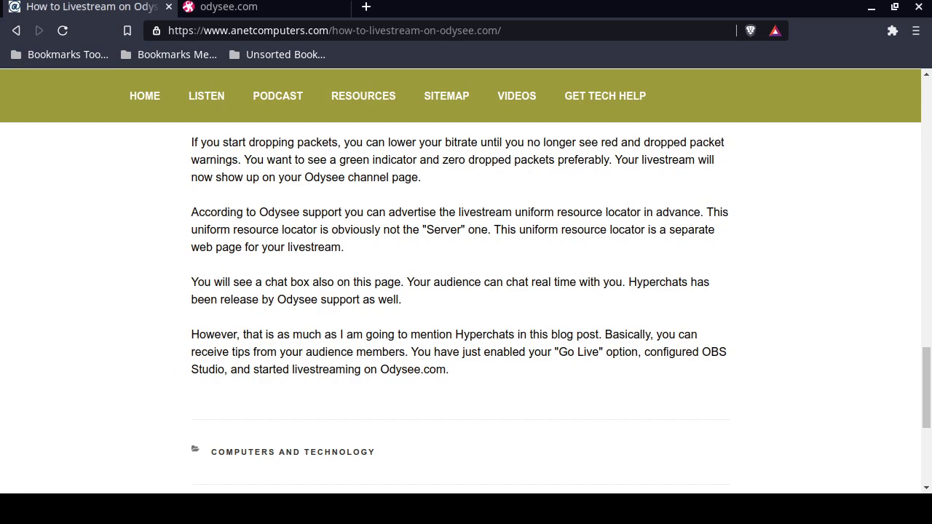